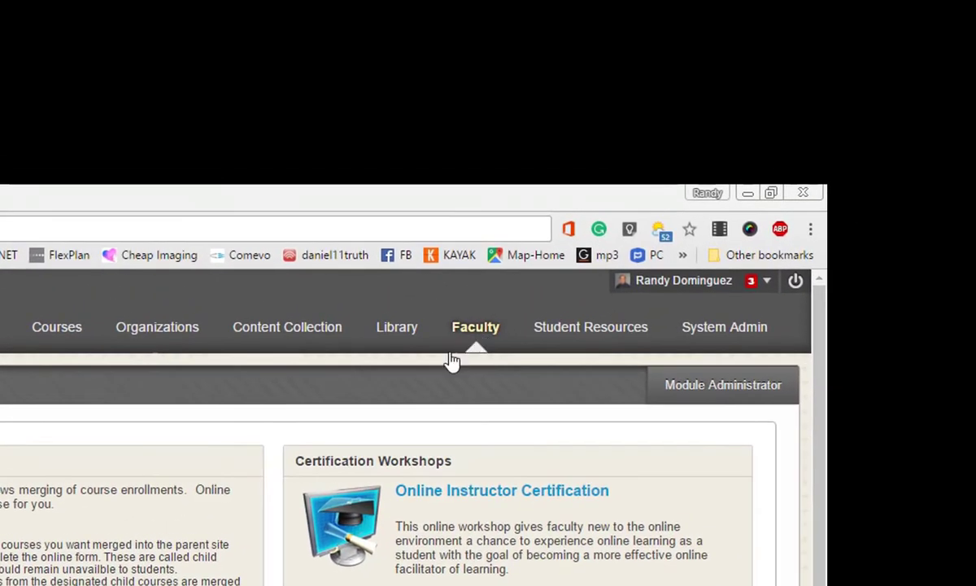
Step: Go from the Faculty page to My Media and open "Multi Video - 2017 Jan 27 01:14:59" for editing
scroll(488, 366, "down", 4)
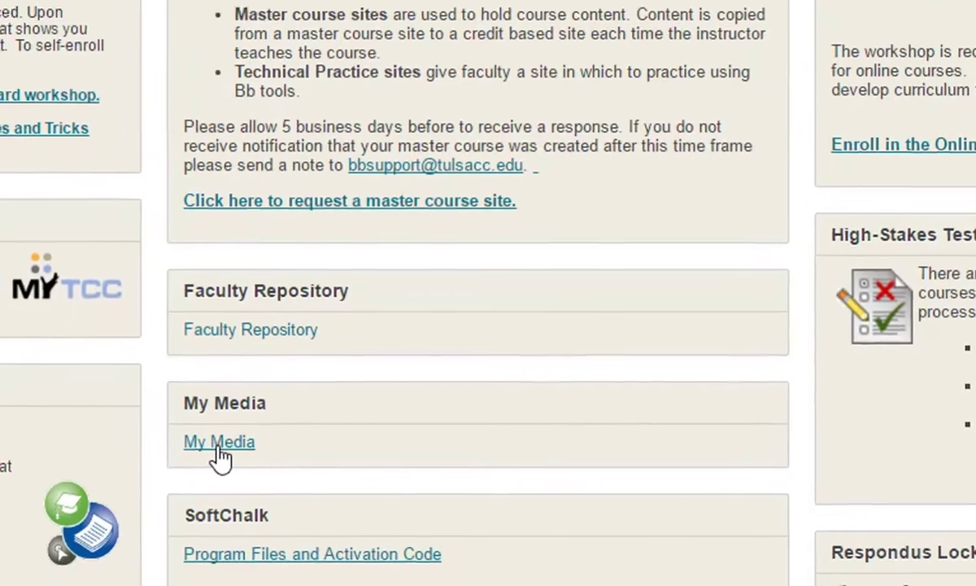
left_click(165, 506)
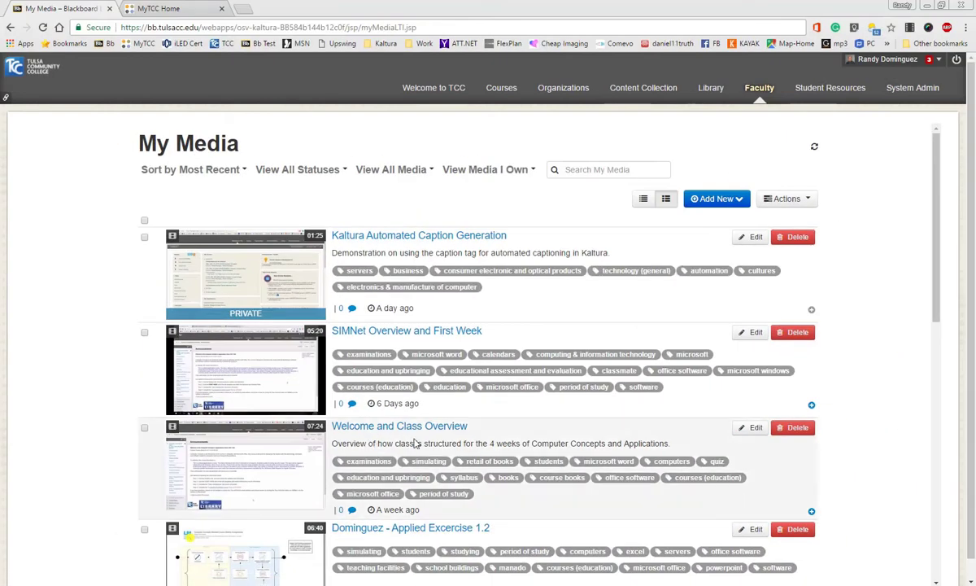
scroll(458, 455, "down", 3)
scroll(458, 456, "down", 4)
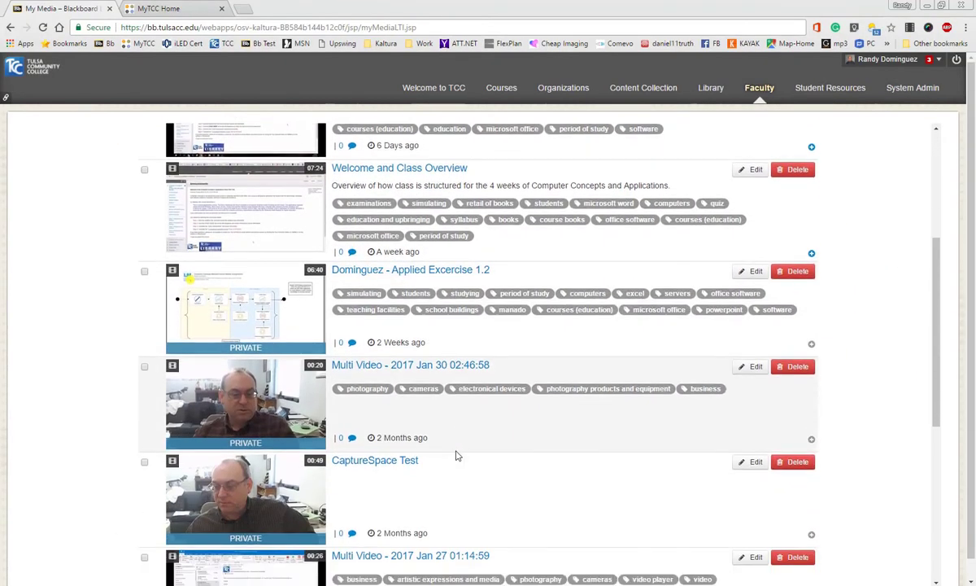
scroll(456, 453, "down", 1)
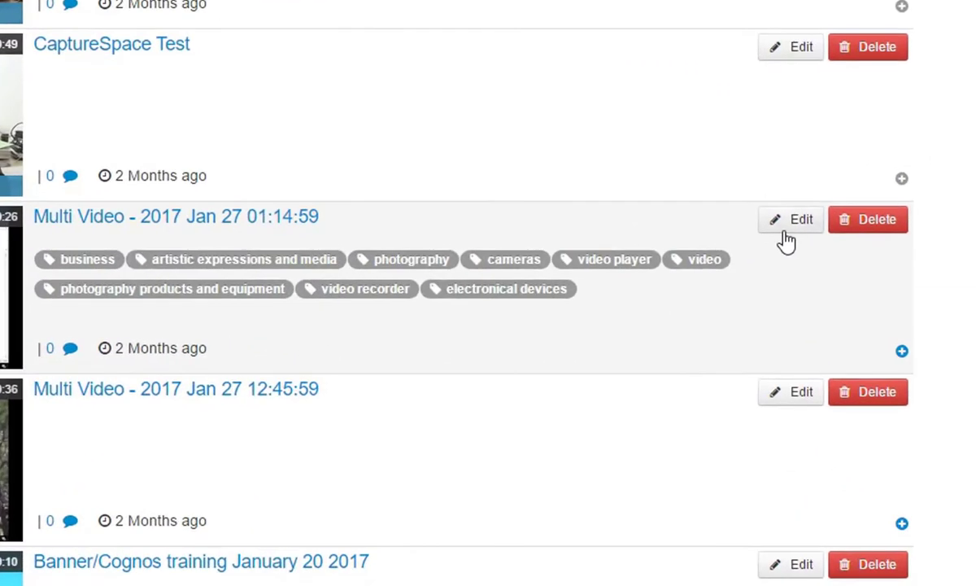
left_click(788, 231)
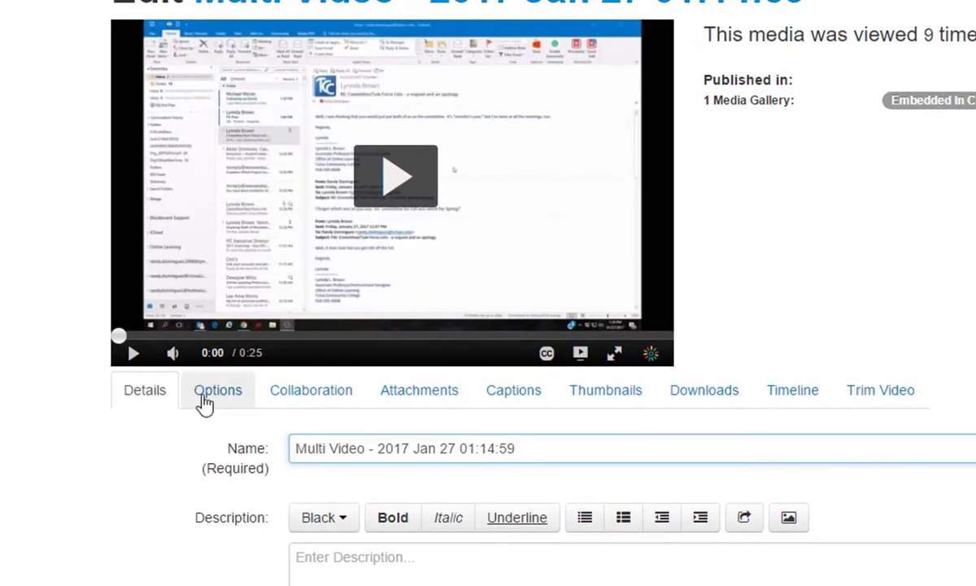
Step: Show the video's captions and download its English SRT captions file
left_click(513, 393)
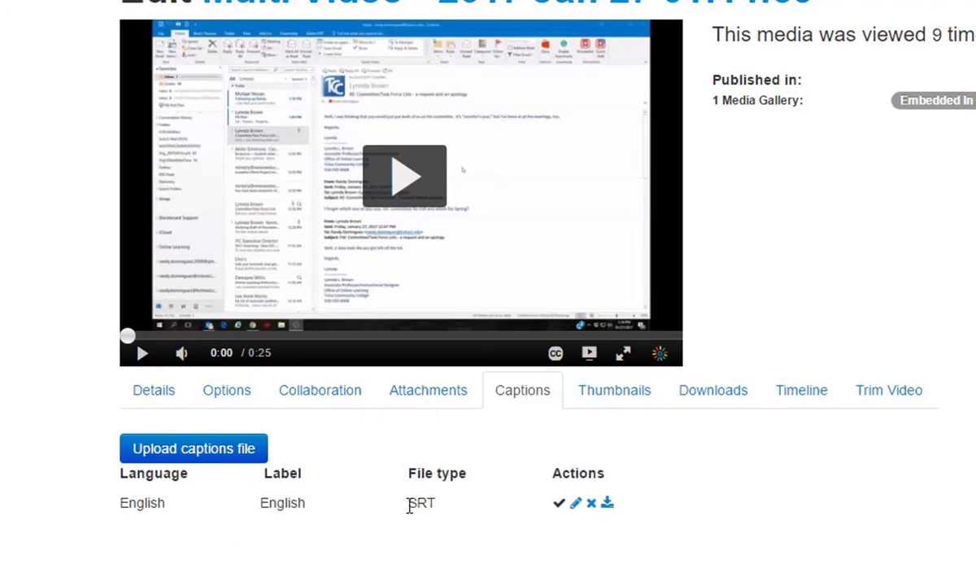
left_click_drag(410, 505, 432, 501)
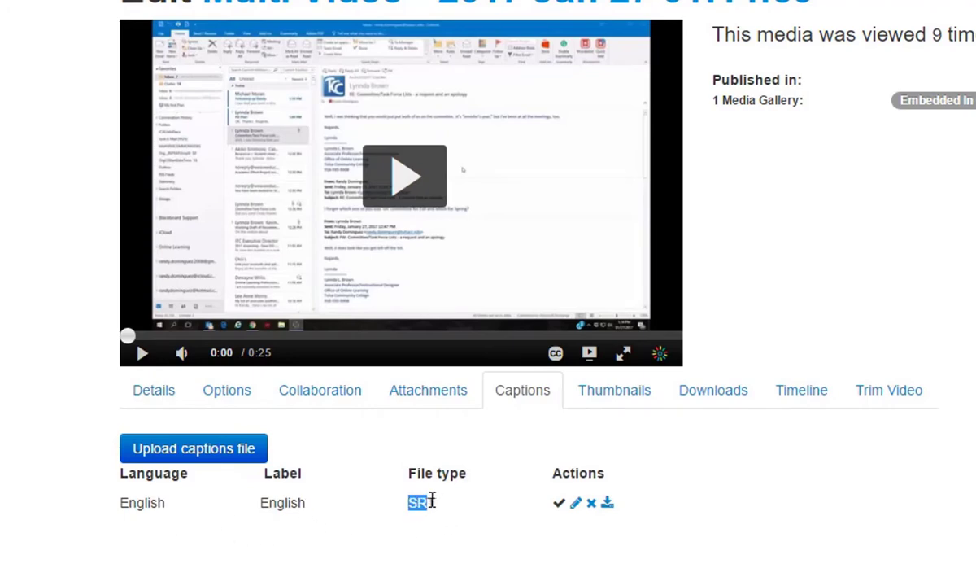
left_click(474, 510)
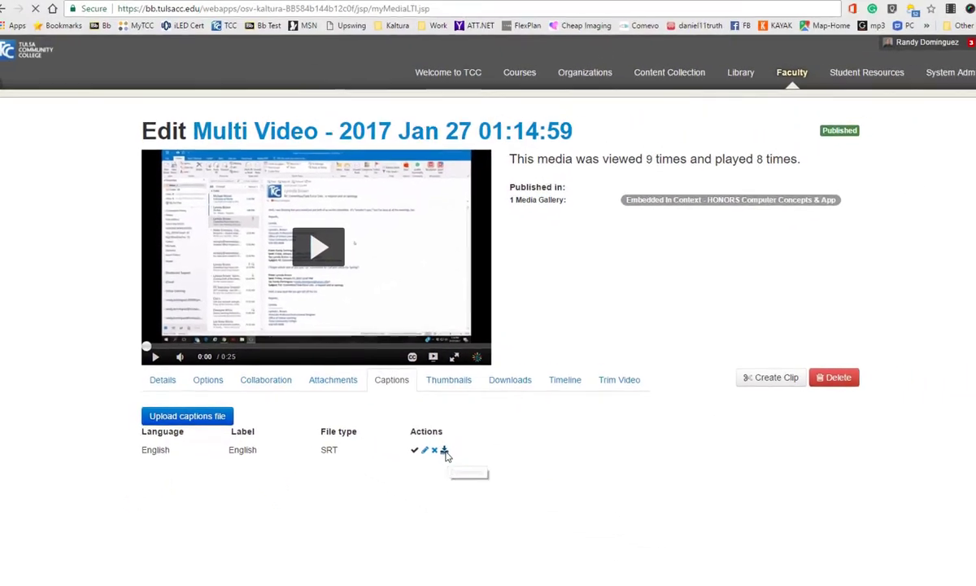
left_click(607, 504)
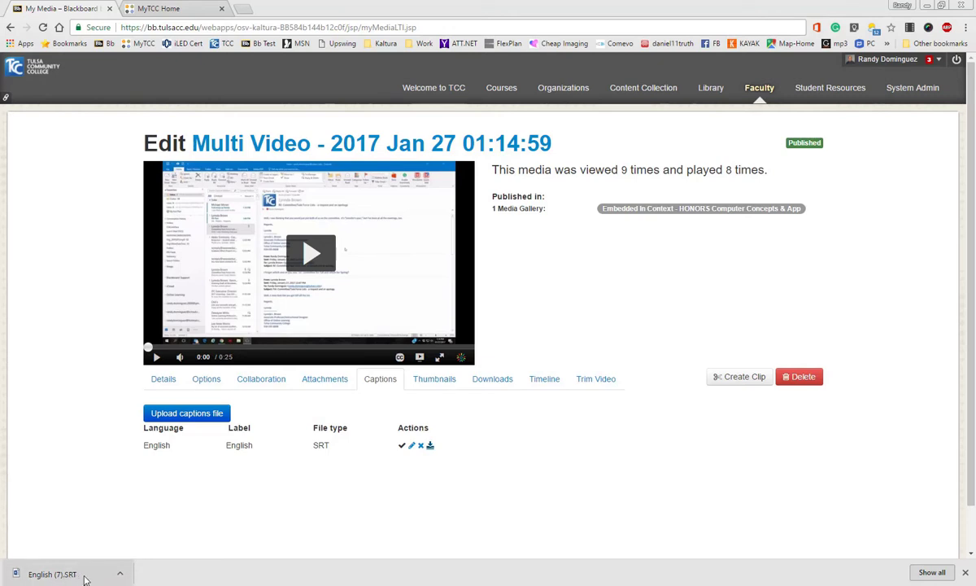
Step: Open the downloaded English (7).SRT file in Word and review the first and last caption time codes
left_click(86, 578)
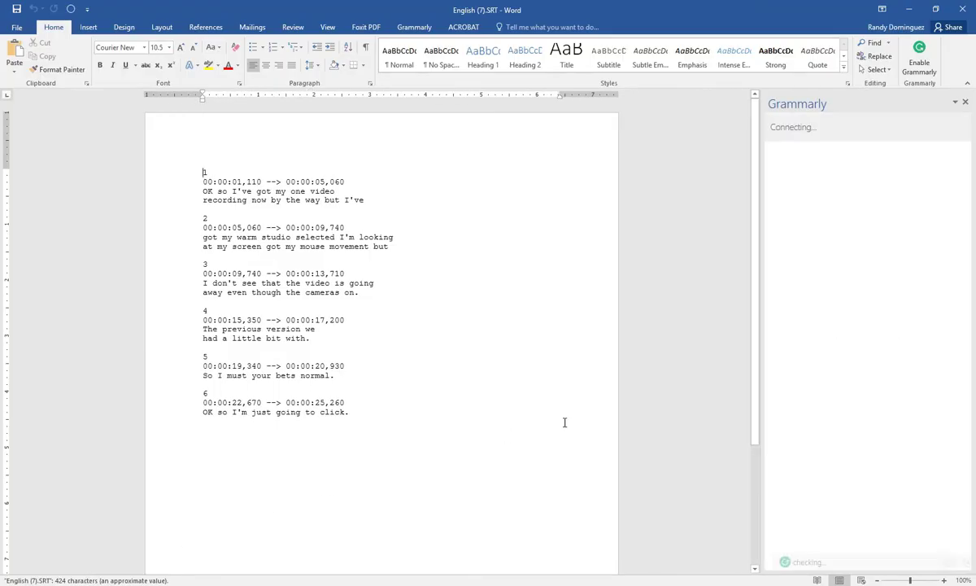
left_click(967, 102)
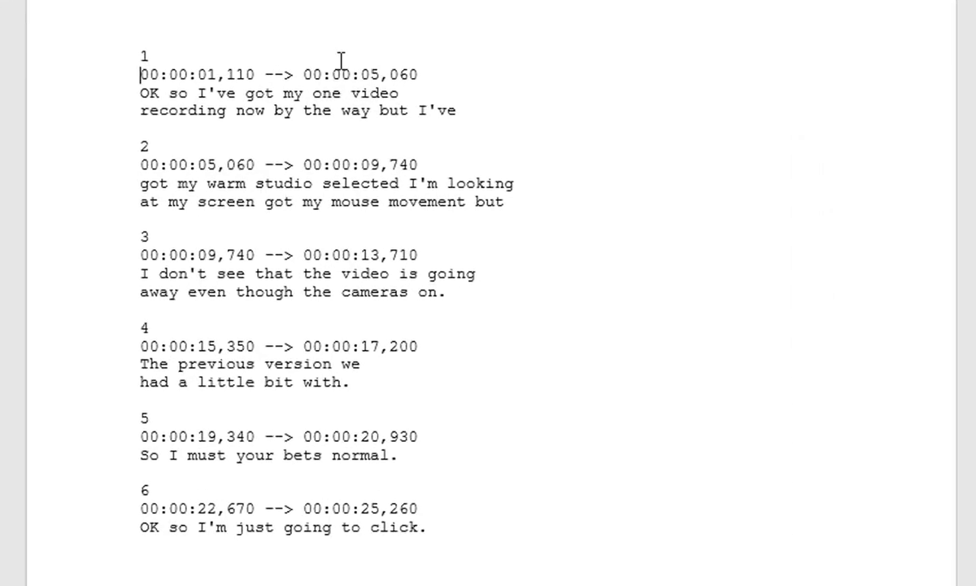
left_click_drag(341, 59, 411, 67)
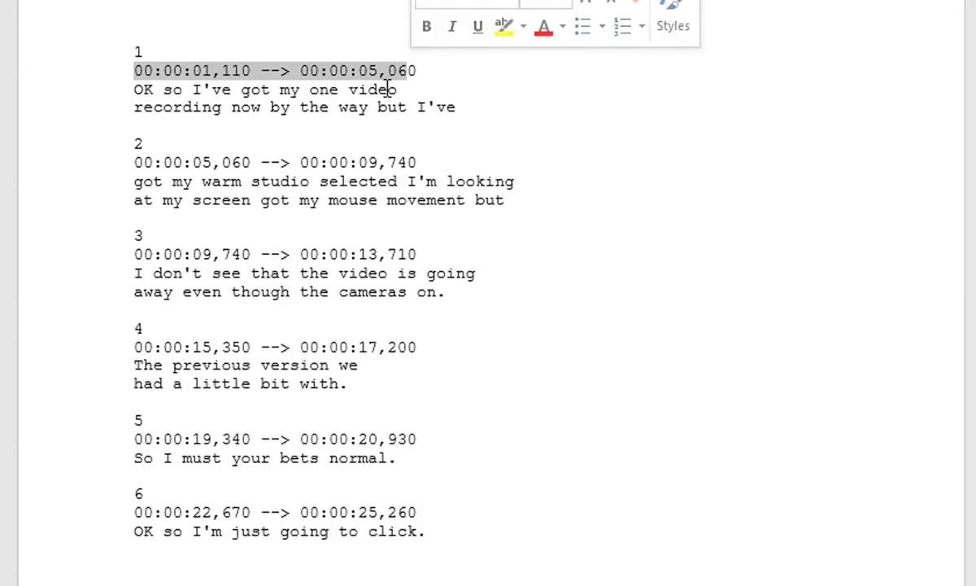
left_click(236, 107)
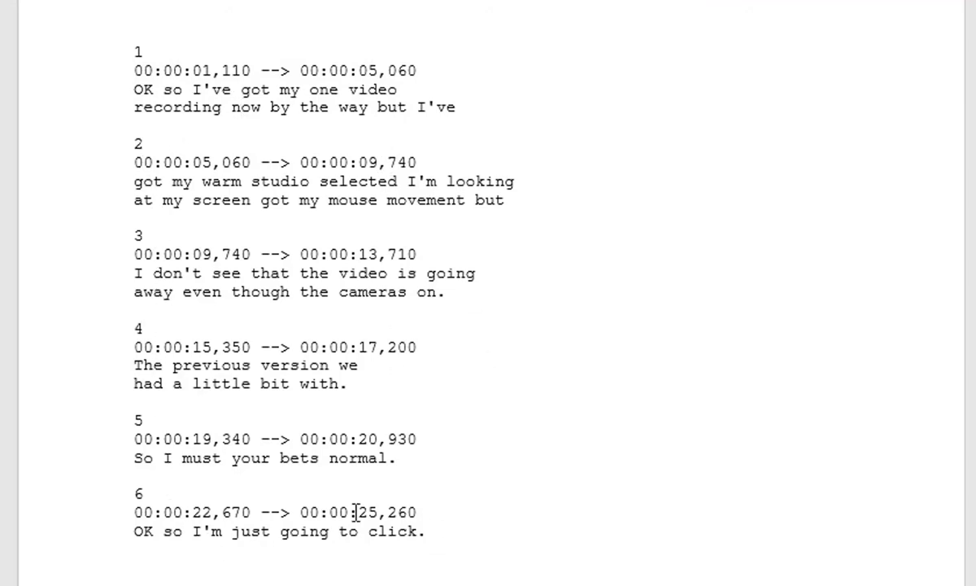
left_click_drag(359, 512, 379, 511)
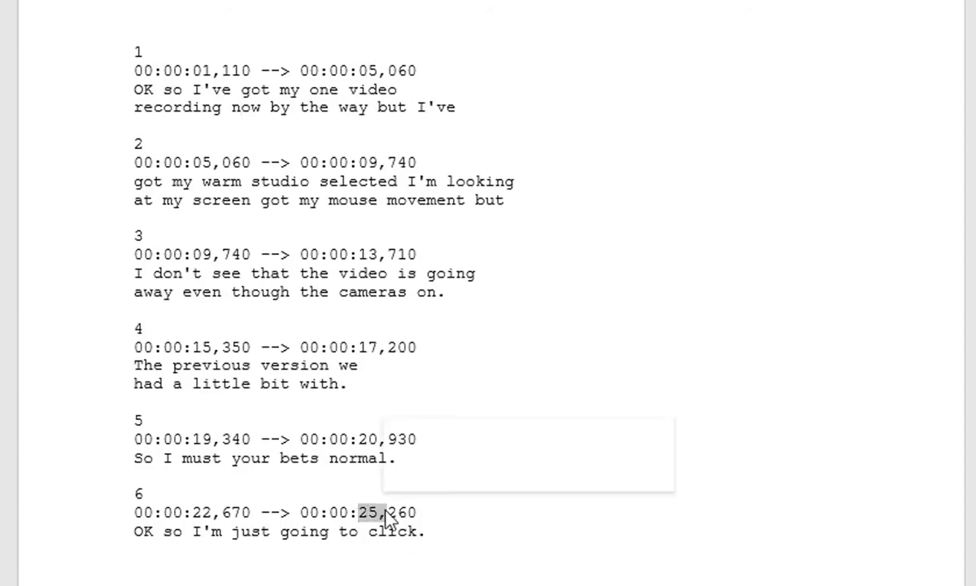
left_click(456, 527)
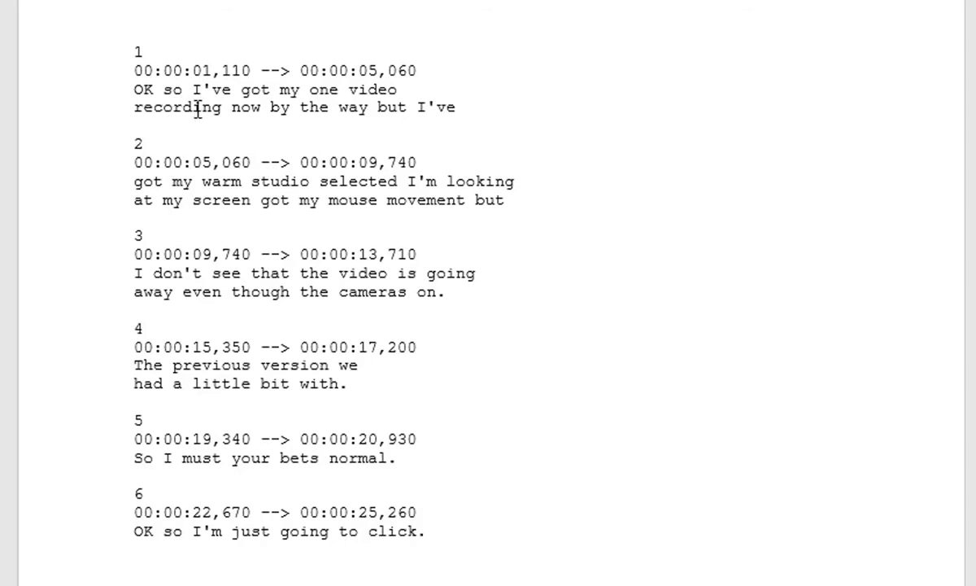
Step: Replace "warm studio" with "one video" in caption 2 and correct "cameras" to "camera is" in caption 3
left_click_drag(205, 181, 313, 181)
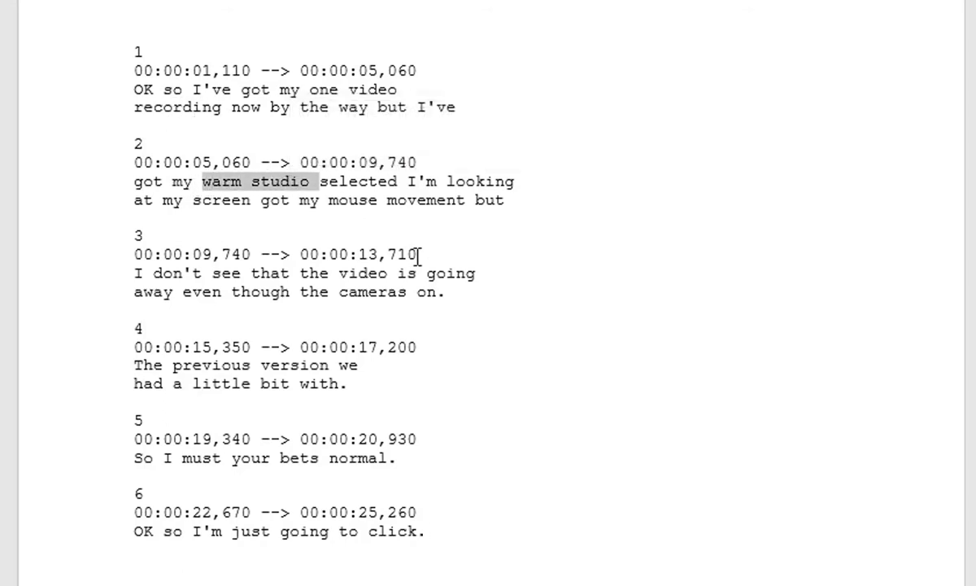
type("one video")
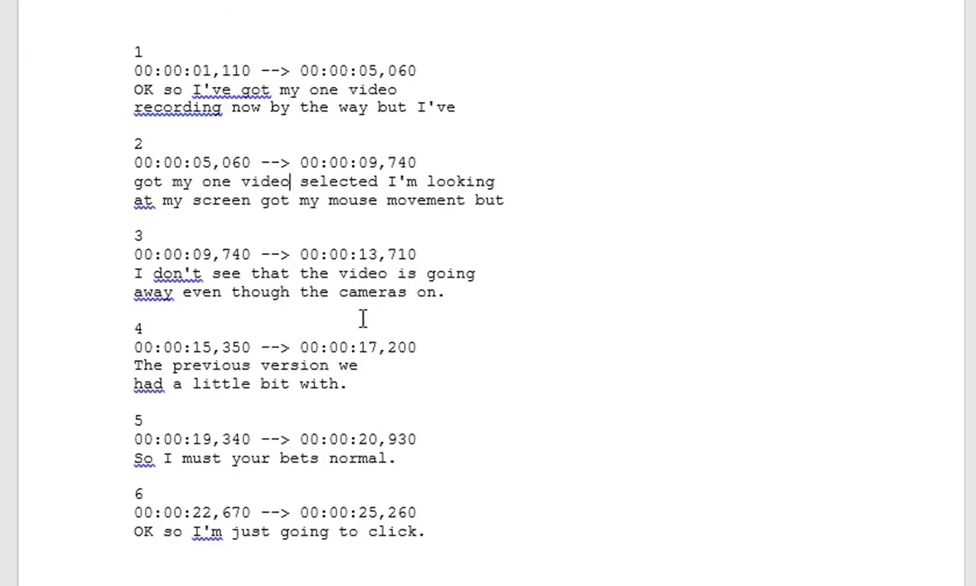
left_click_drag(397, 291, 408, 295)
type("is")
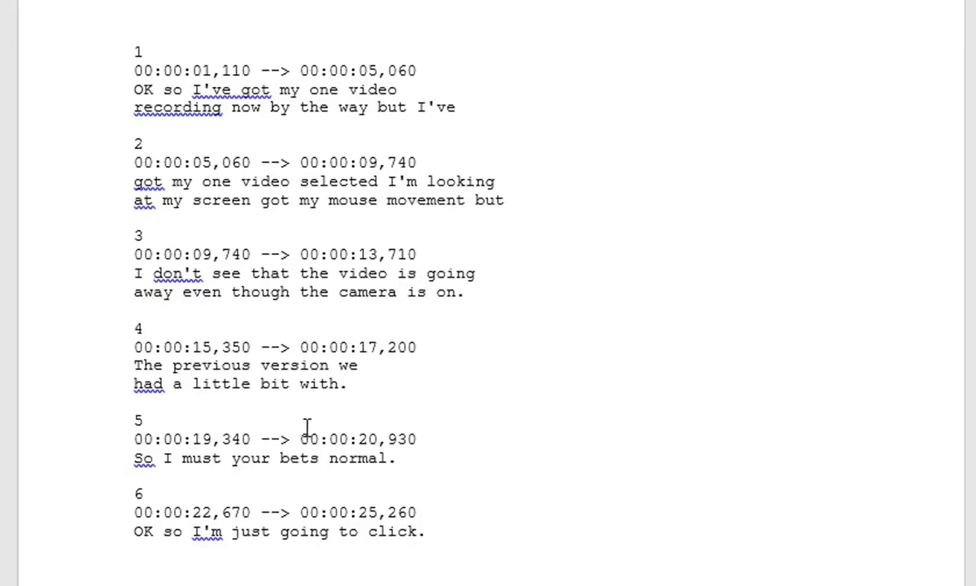
scroll(307, 425, "down", 1)
scroll(388, 378, "up", 1)
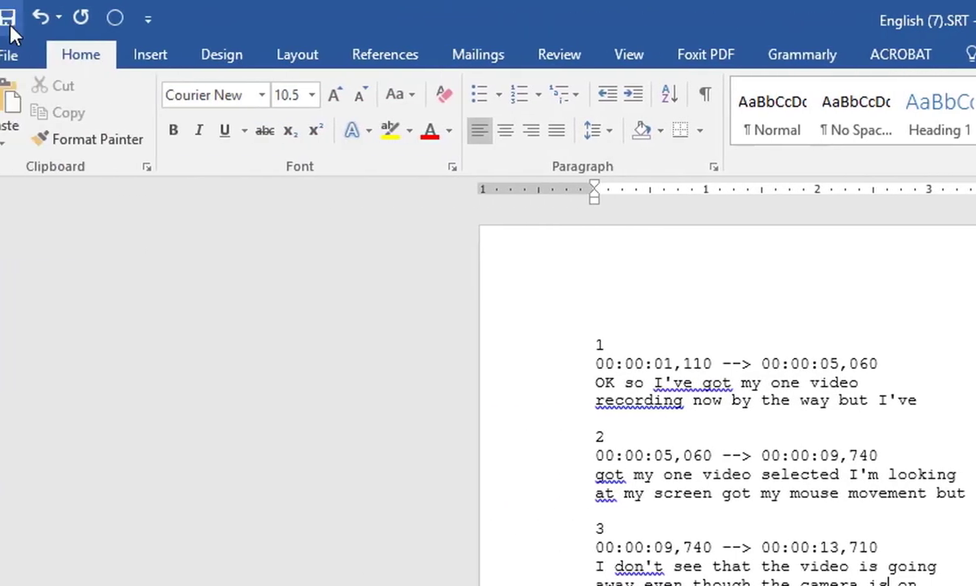
Step: Save the corrected captions file in plain text format and close Word
left_click(34, 23)
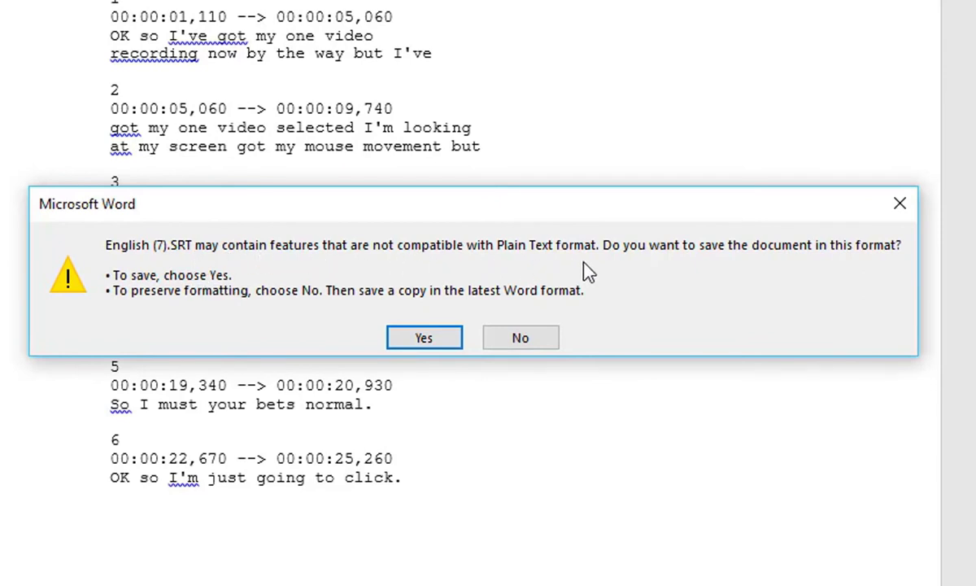
left_click(429, 340)
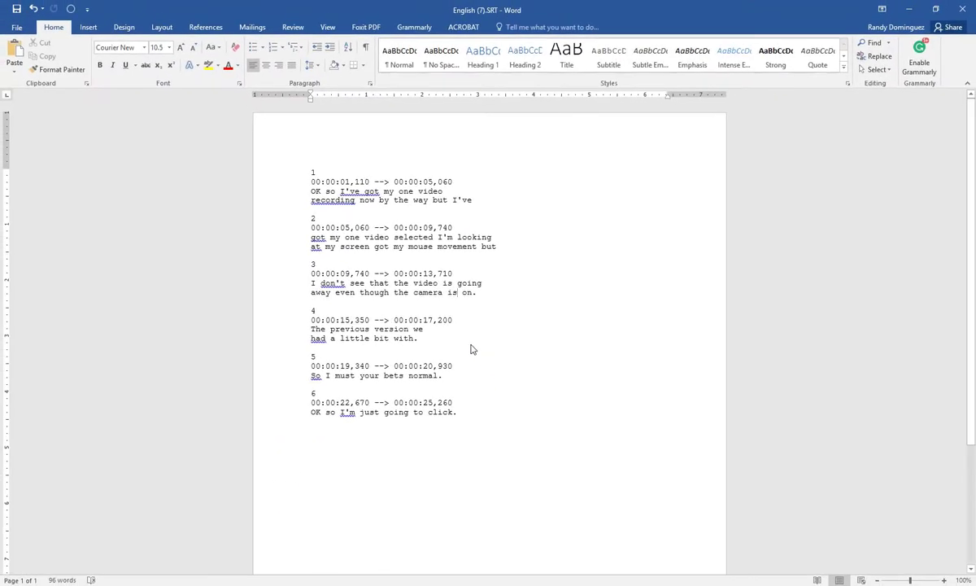
left_click(964, 10)
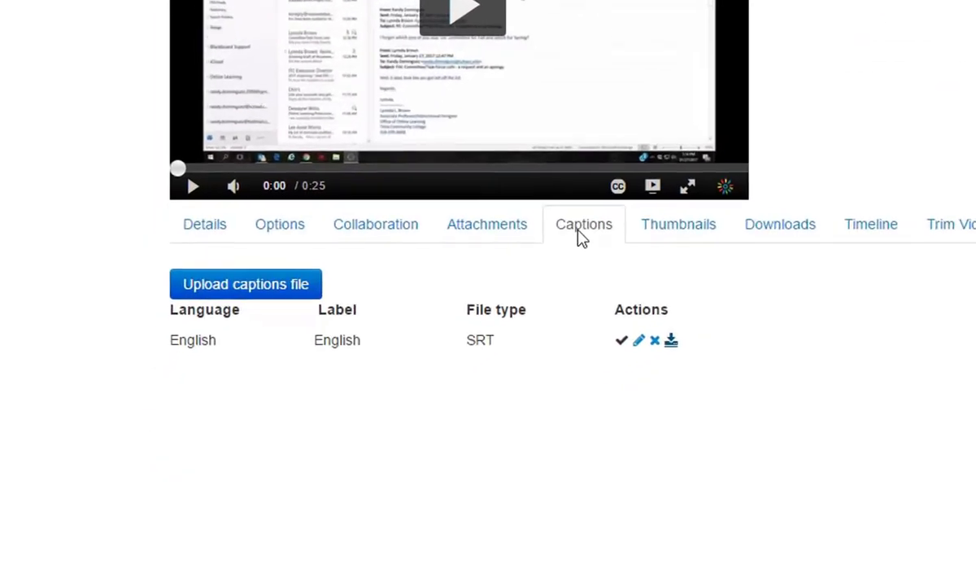
Step: Start a captions upload for the video and choose English (7).SRT from the Downloads folder
left_click(264, 277)
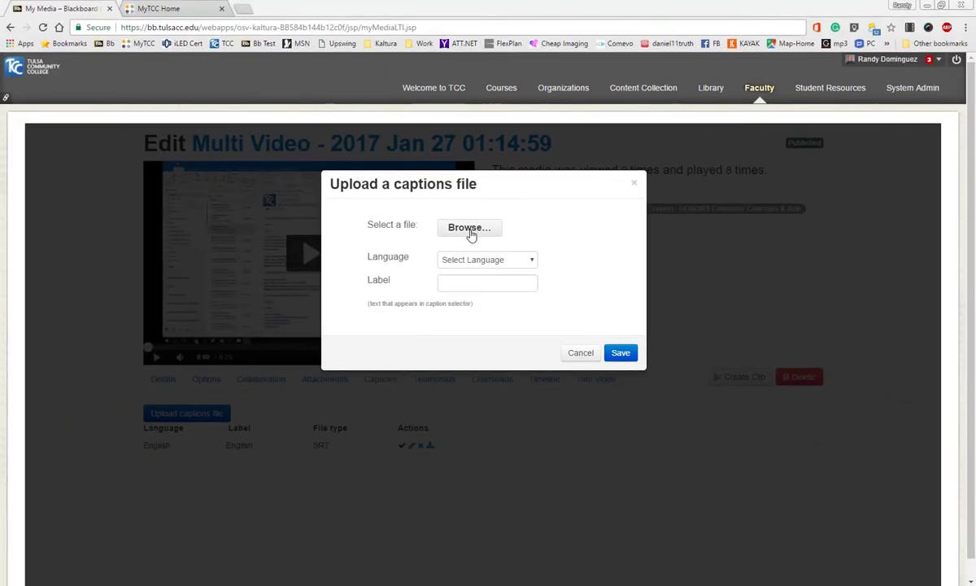
left_click(470, 228)
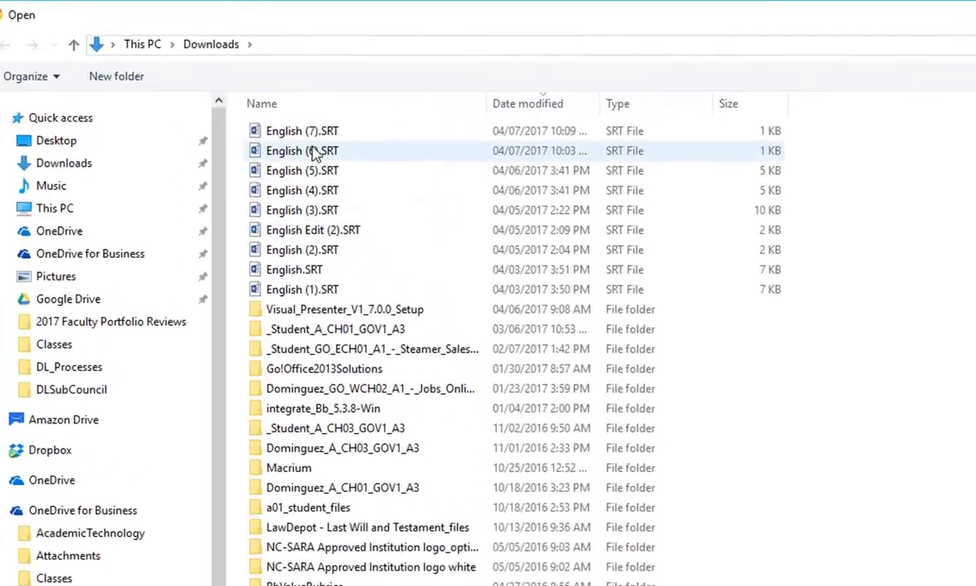
left_click(319, 134)
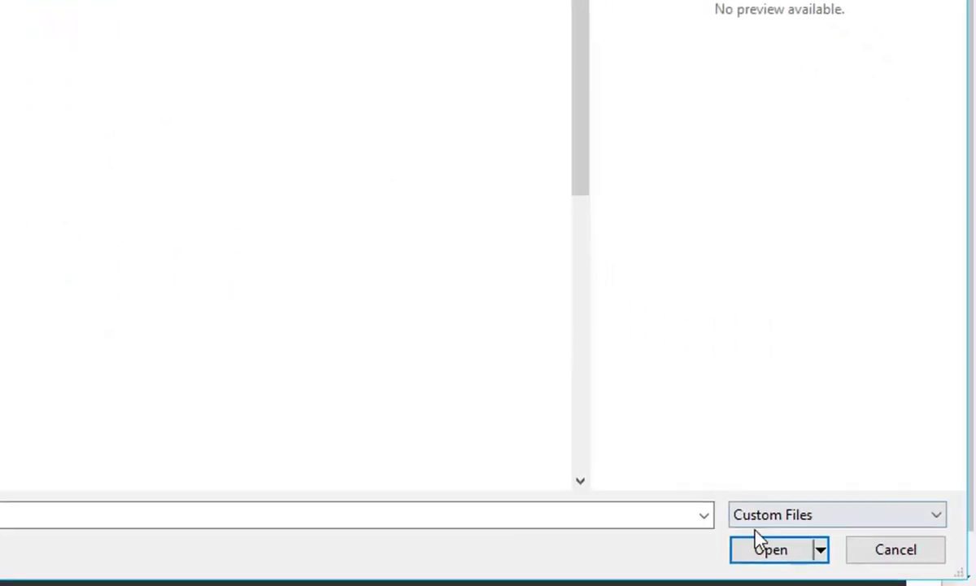
left_click(773, 551)
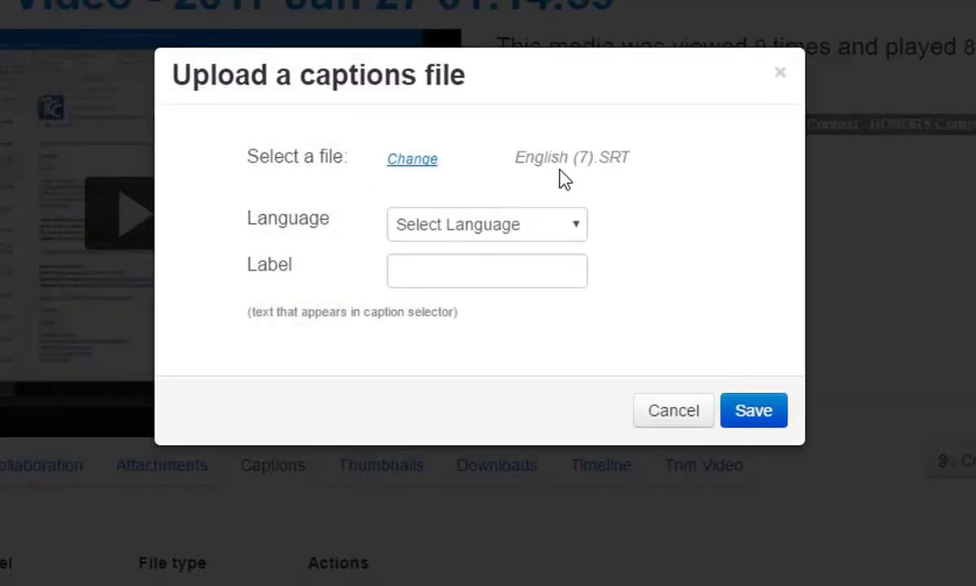
Step: Set the caption language to English (American), label it "Edited Captions" and save the upload
left_click(529, 230)
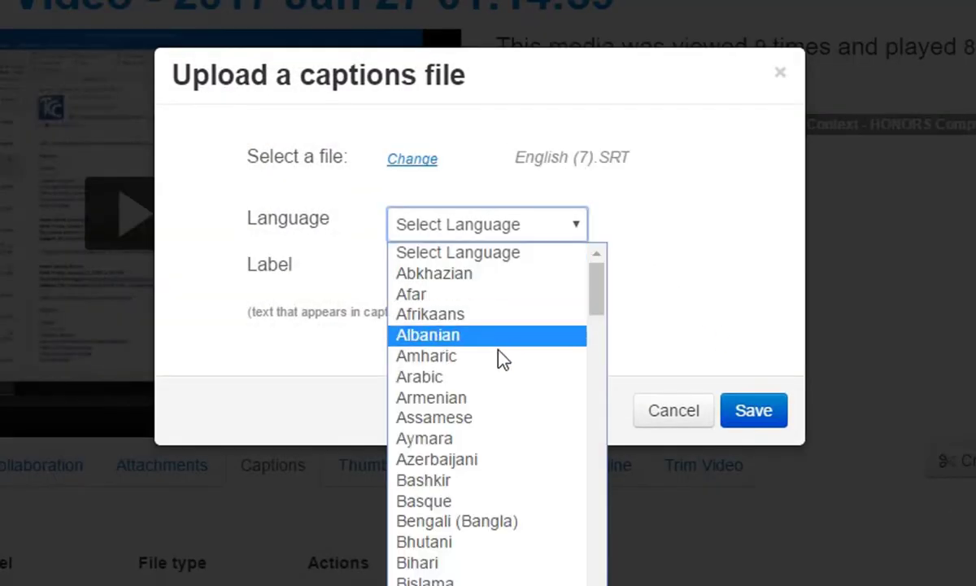
scroll(484, 486, "down", 5)
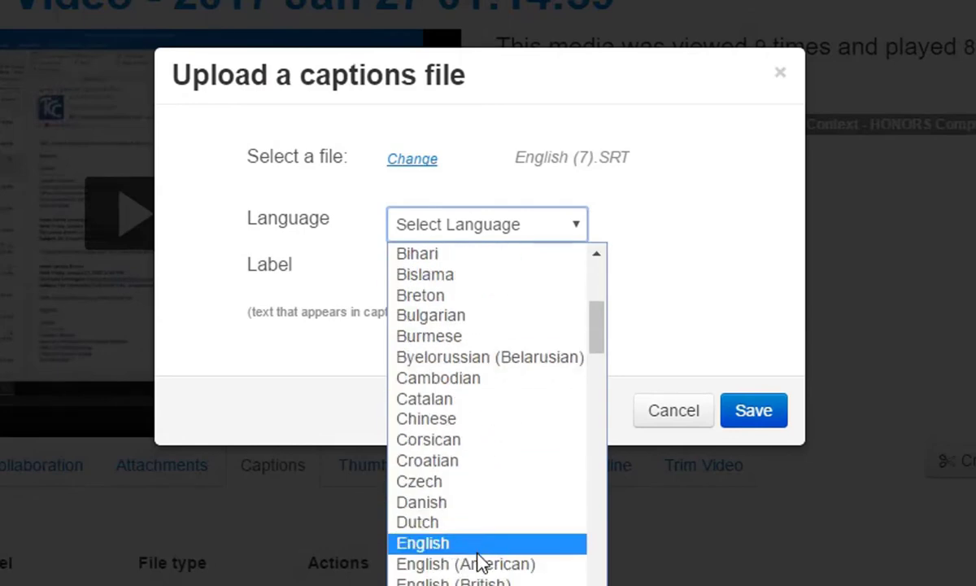
left_click(478, 567)
left_click(471, 270)
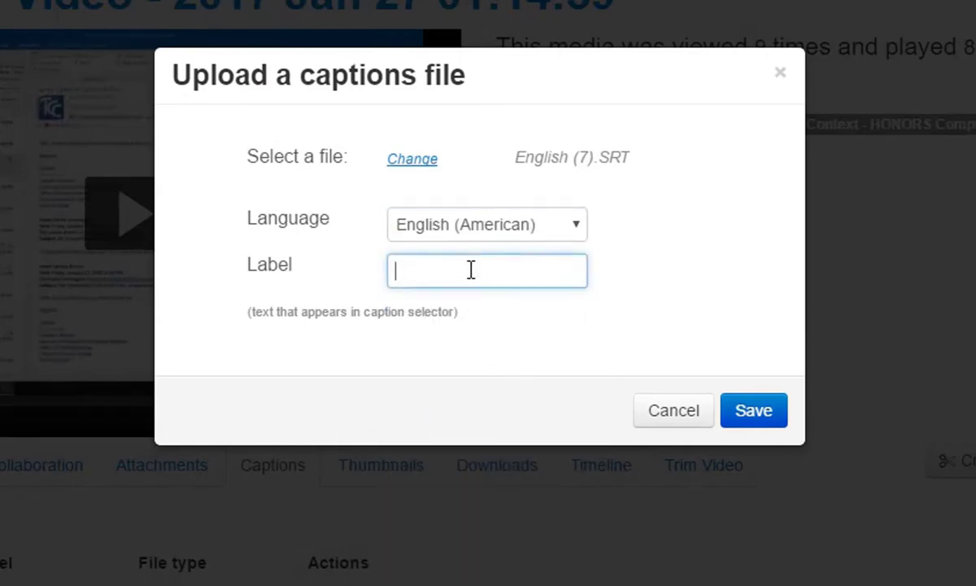
type("Edited Captions")
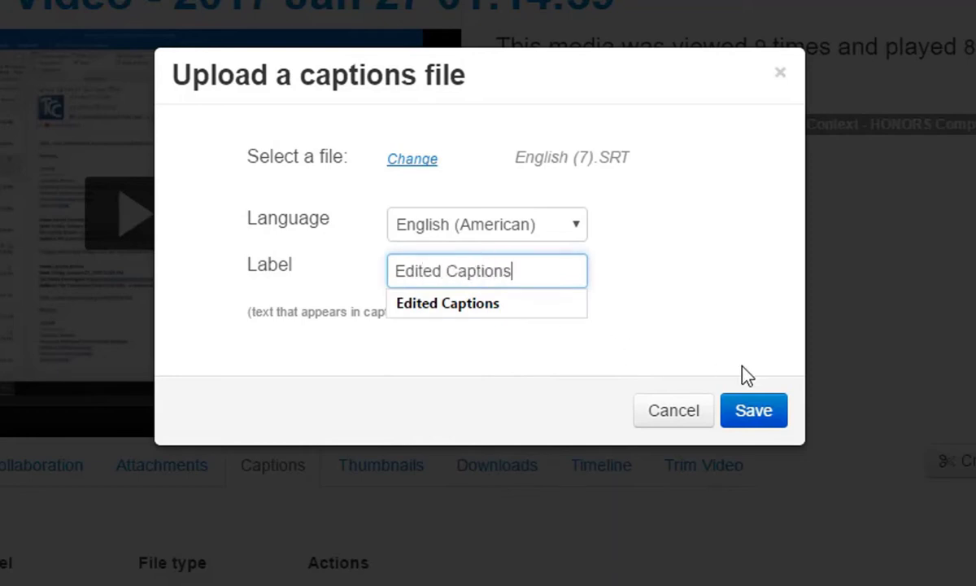
left_click(769, 421)
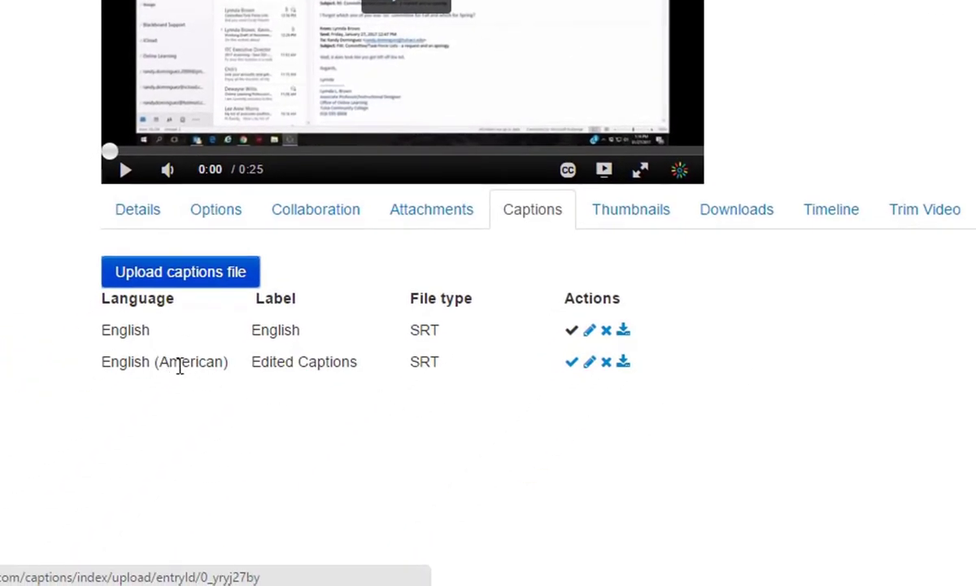
Step: Make Edited Captions the default captions file and choose English in the player's caption selector
scroll(244, 358, "down", 1)
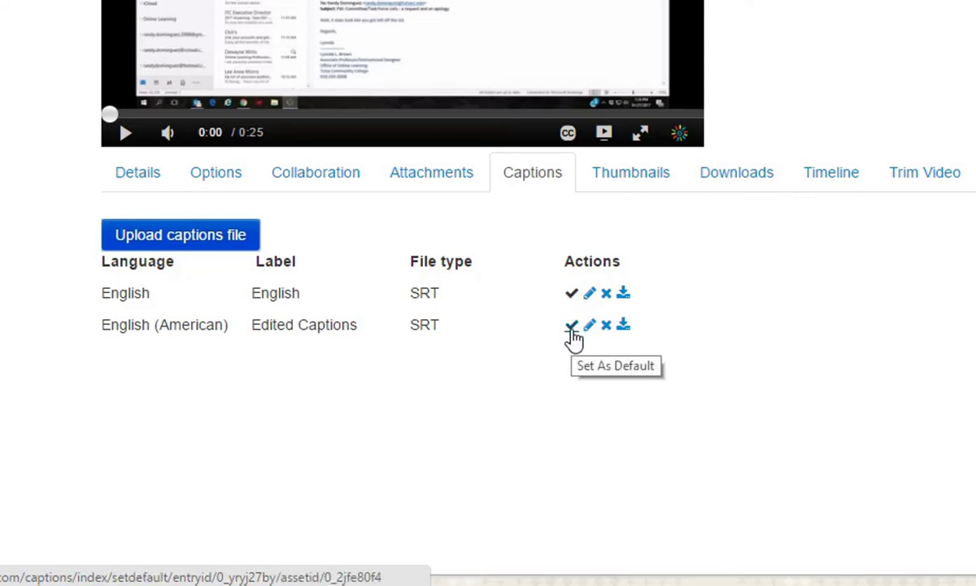
left_click(573, 327)
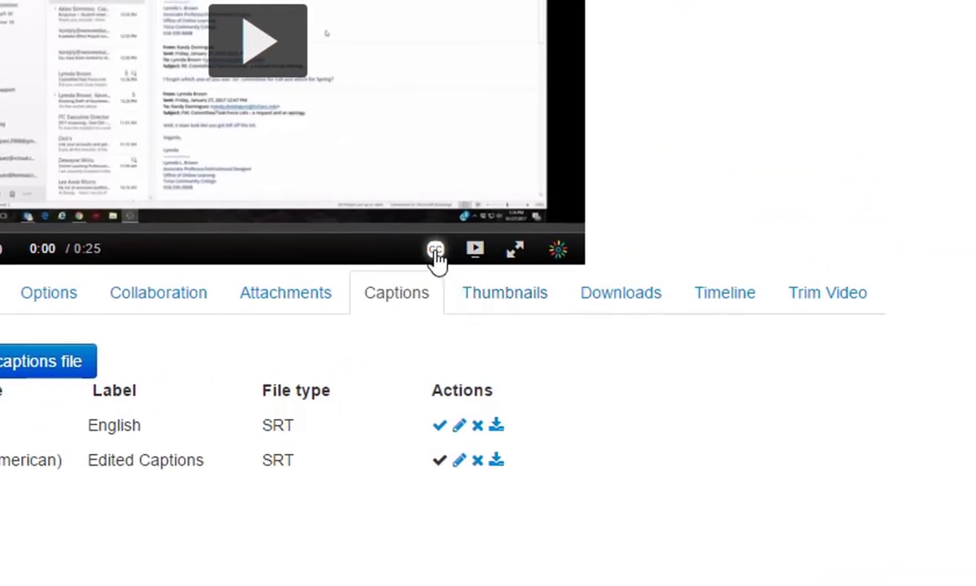
left_click(436, 252)
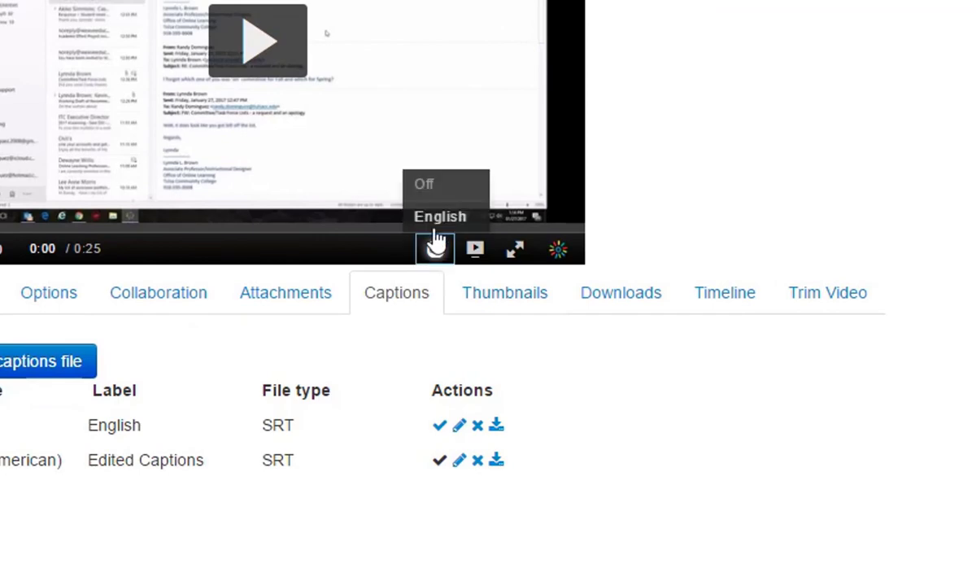
left_click(436, 215)
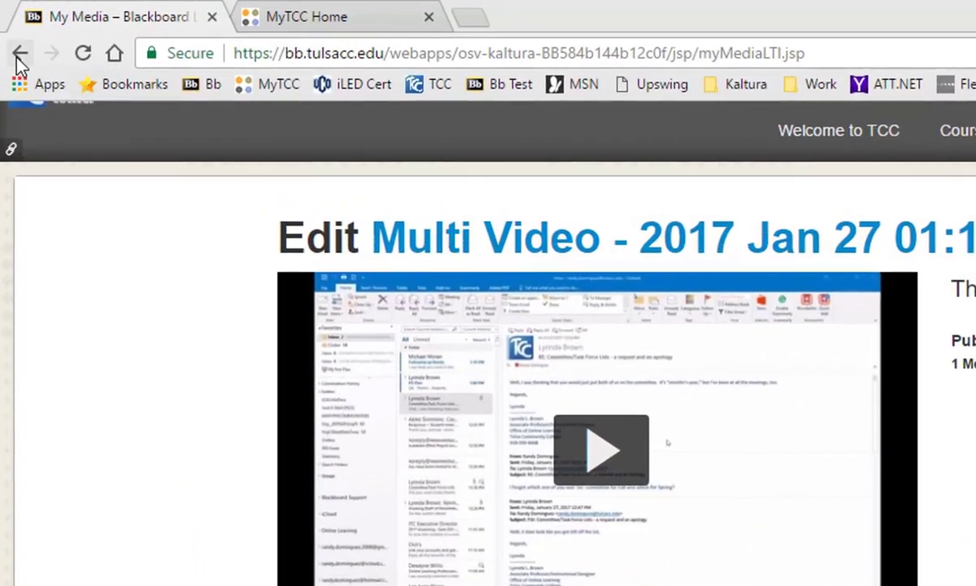
Step: Reload the video's edit page, return to its captions and select Edited Captions in the player
left_click(19, 54)
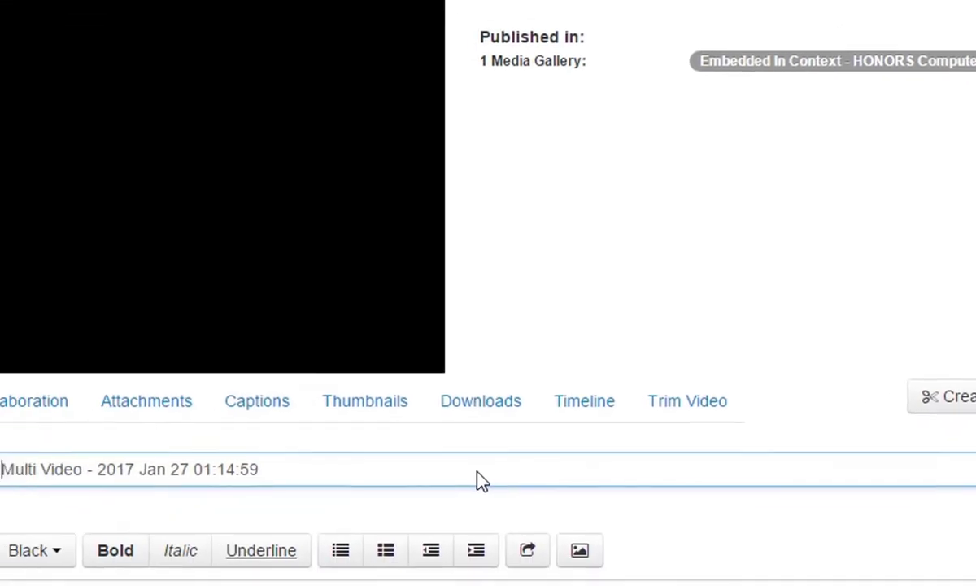
left_click(487, 315)
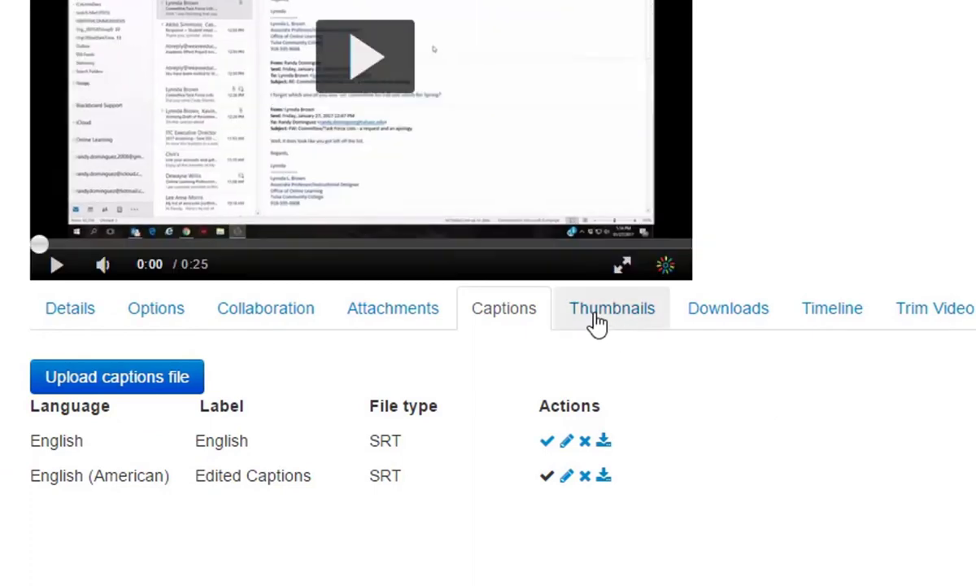
left_click(547, 272)
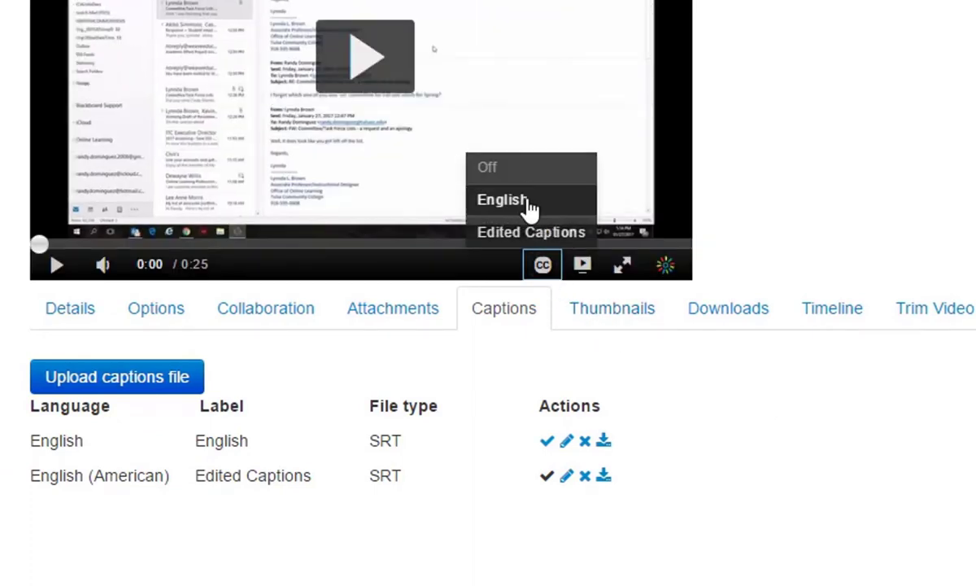
left_click(525, 236)
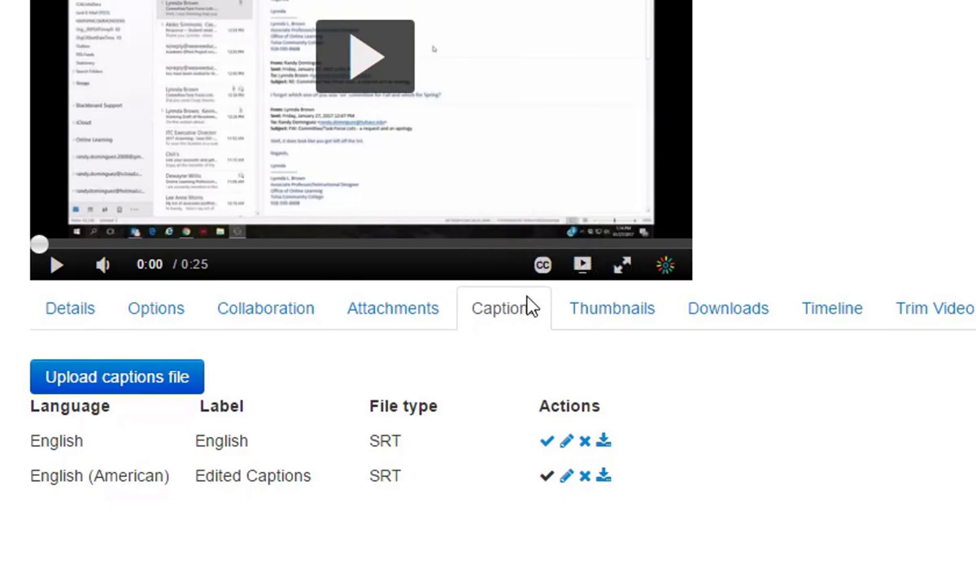